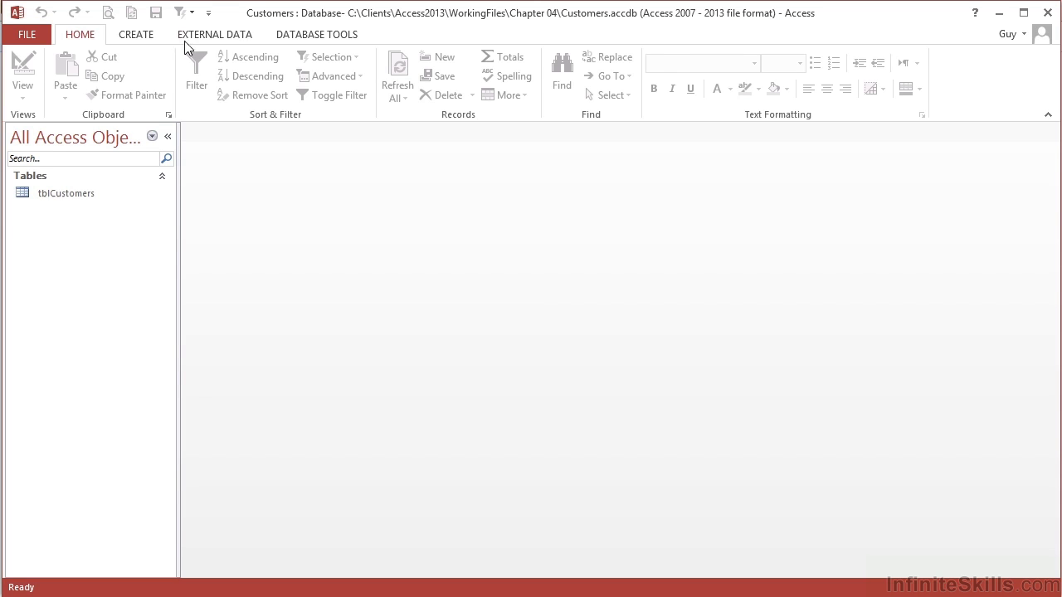
# Create a new query in Design view and add the tblCustomers table as its source
pyautogui.click(143, 42)
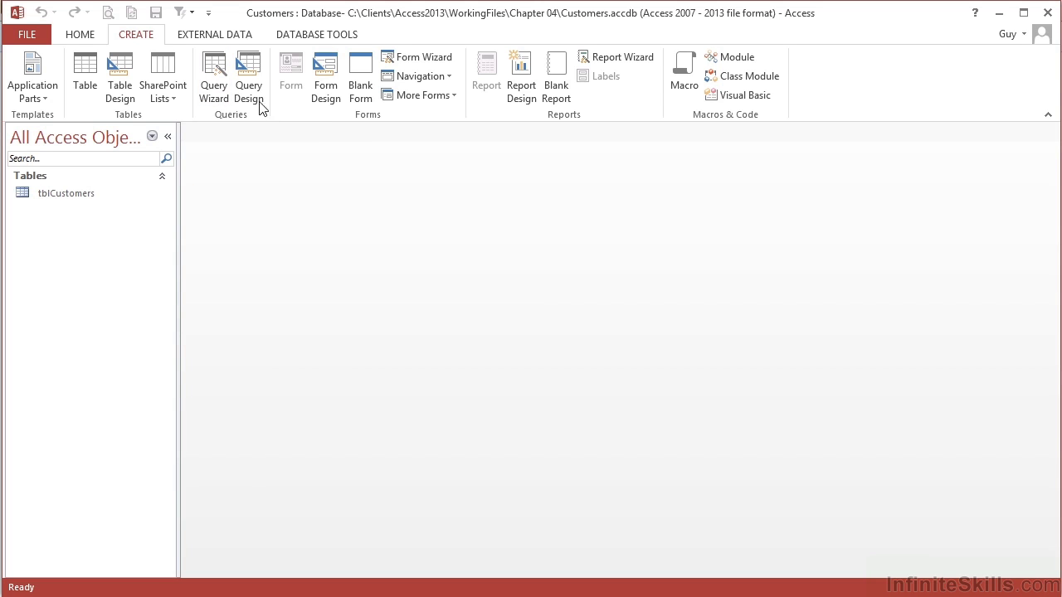
pyautogui.click(249, 74)
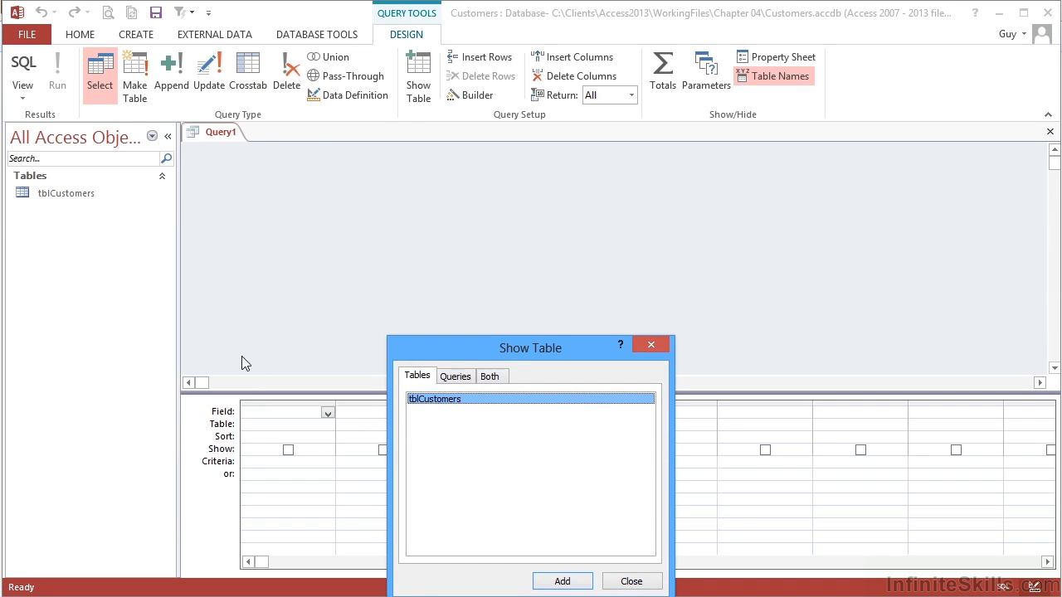
pyautogui.moveTo(504, 342); pyautogui.dragTo(503, 302)
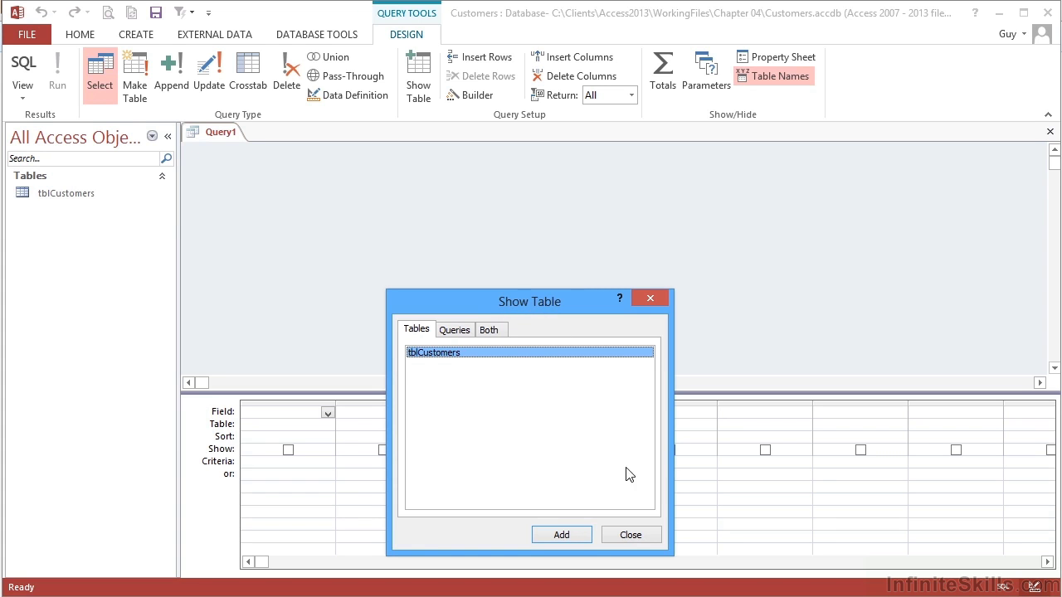
pyautogui.click(570, 535)
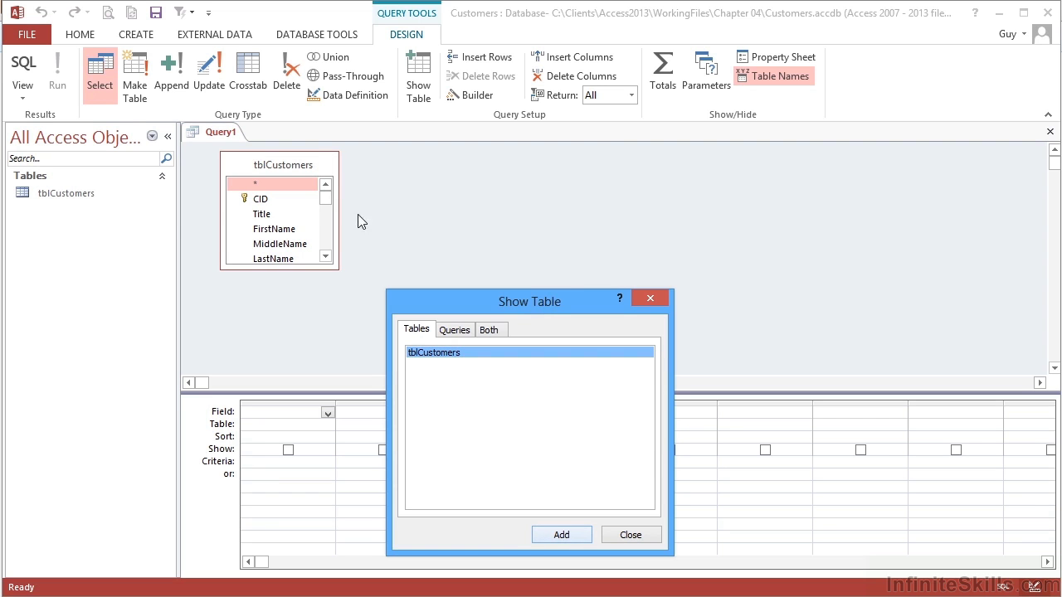
pyautogui.click(652, 301)
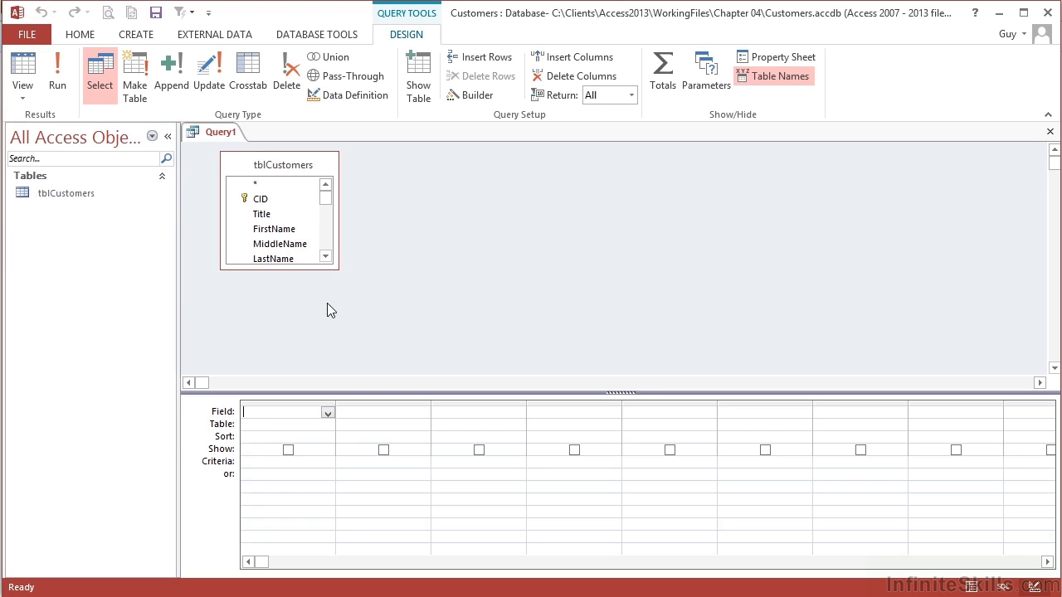
# Enlarge the tblCustomers field list and the table area above the design grid to show more fields
pyautogui.moveTo(293, 166); pyautogui.dragTo(293, 157)
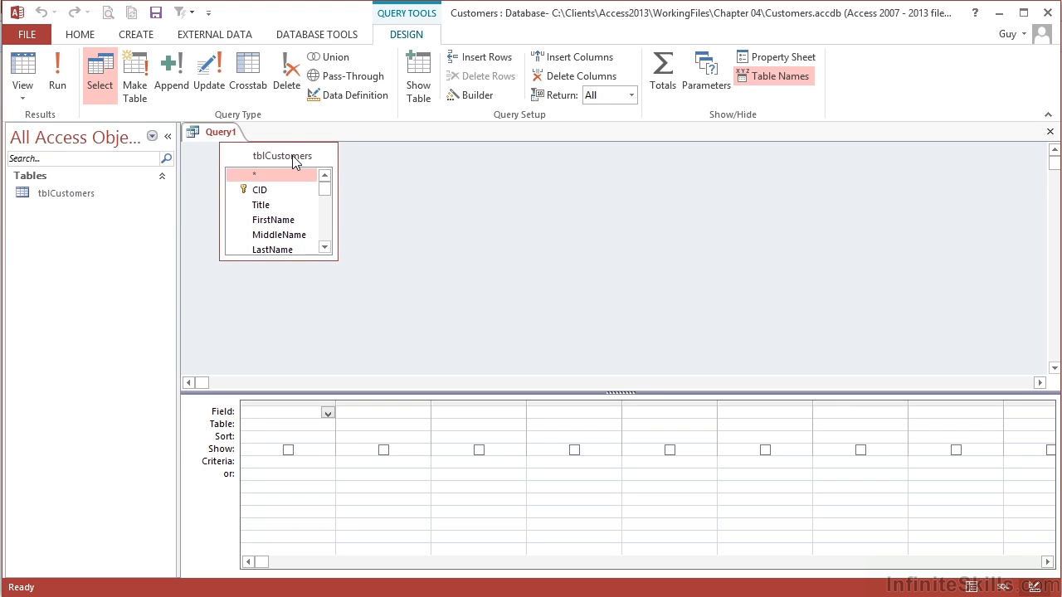
pyautogui.moveTo(337, 261); pyautogui.dragTo(334, 375)
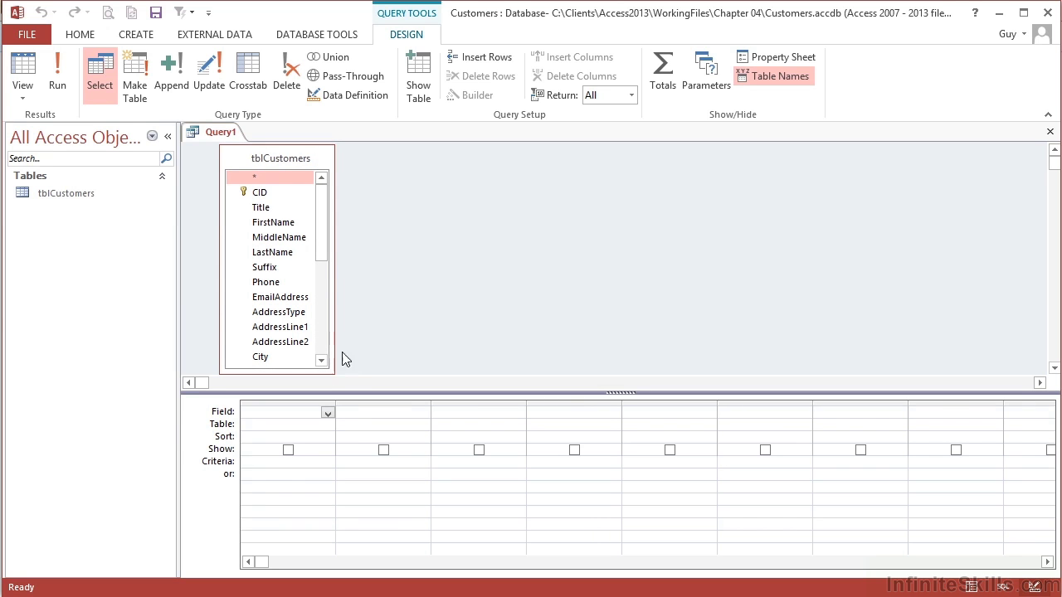
pyautogui.moveTo(322, 260); pyautogui.dragTo(323, 190)
pyautogui.moveTo(334, 306); pyautogui.dragTo(360, 303)
pyautogui.moveTo(353, 263)
pyautogui.mouseDown()
pyautogui.moveTo(353, 307)
pyautogui.moveTo(380, 298)
pyautogui.moveTo(370, 357)
pyautogui.moveTo(386, 338)
pyautogui.moveTo(374, 301)
pyautogui.moveTo(335, 267)
pyautogui.mouseUp()
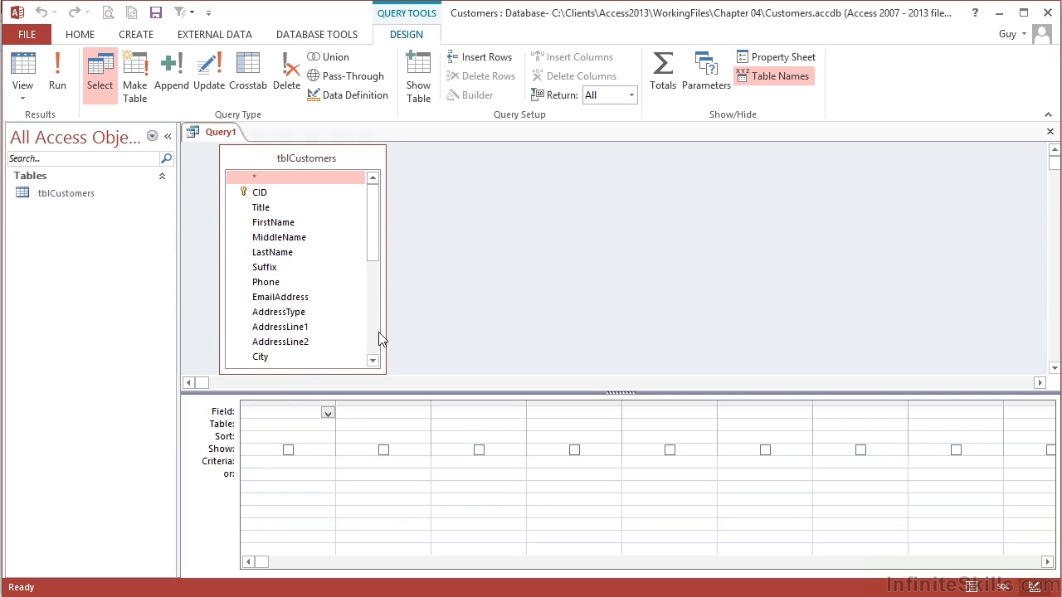
pyautogui.moveTo(373, 263); pyautogui.dragTo(373, 234)
pyautogui.moveTo(373, 394); pyautogui.dragTo(371, 463)
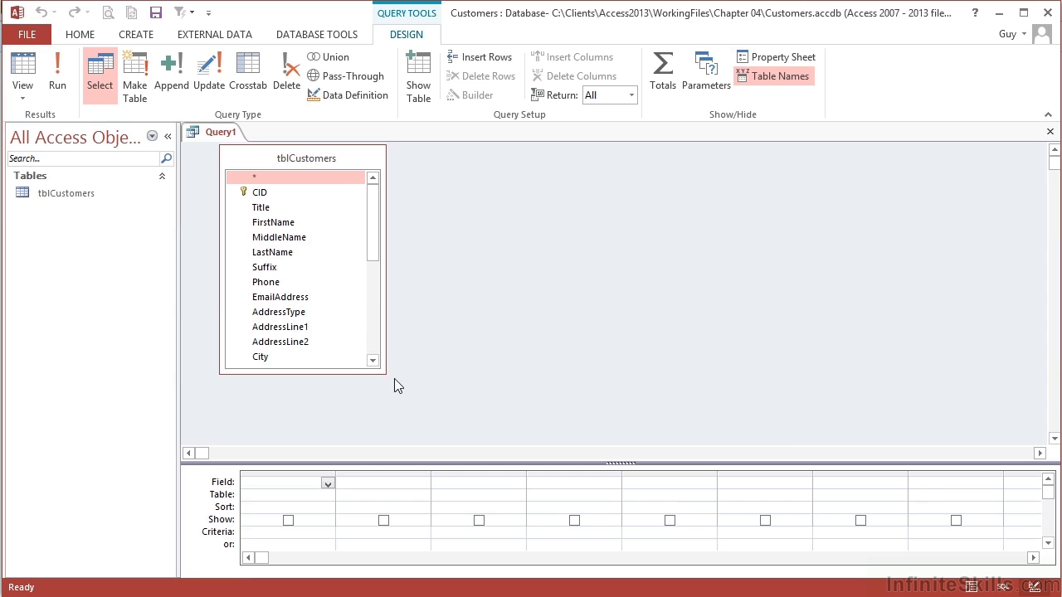
pyautogui.moveTo(384, 371); pyautogui.dragTo(377, 443)
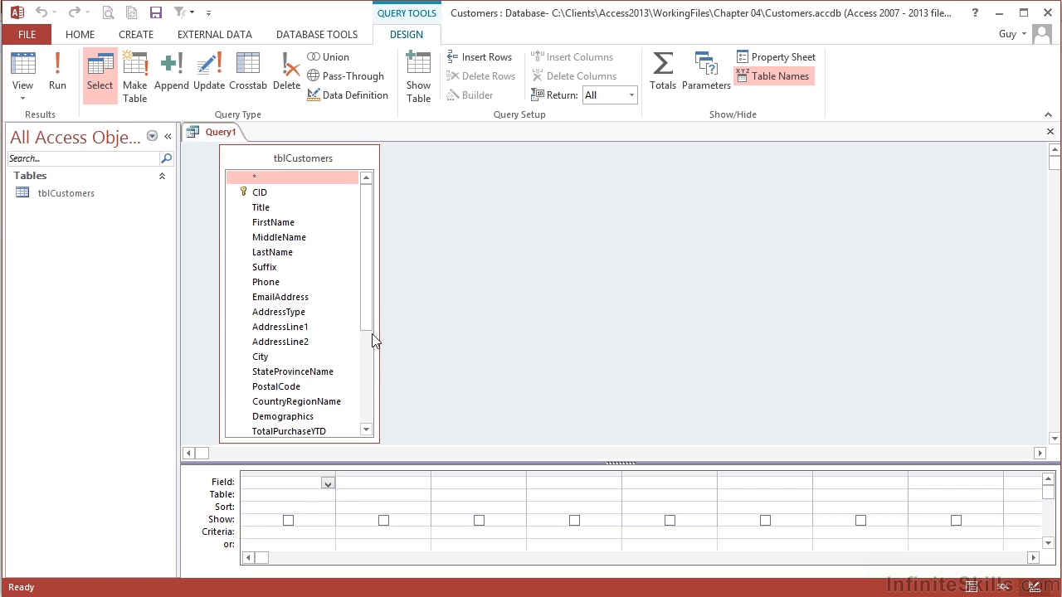
pyautogui.moveTo(365, 324)
pyautogui.mouseDown()
pyautogui.moveTo(369, 418)
pyautogui.moveTo(373, 309)
pyautogui.mouseUp()
# Add the FirstName, LastName and EmailAddress fields to the first three columns of the query grid
pyautogui.click(273, 230)
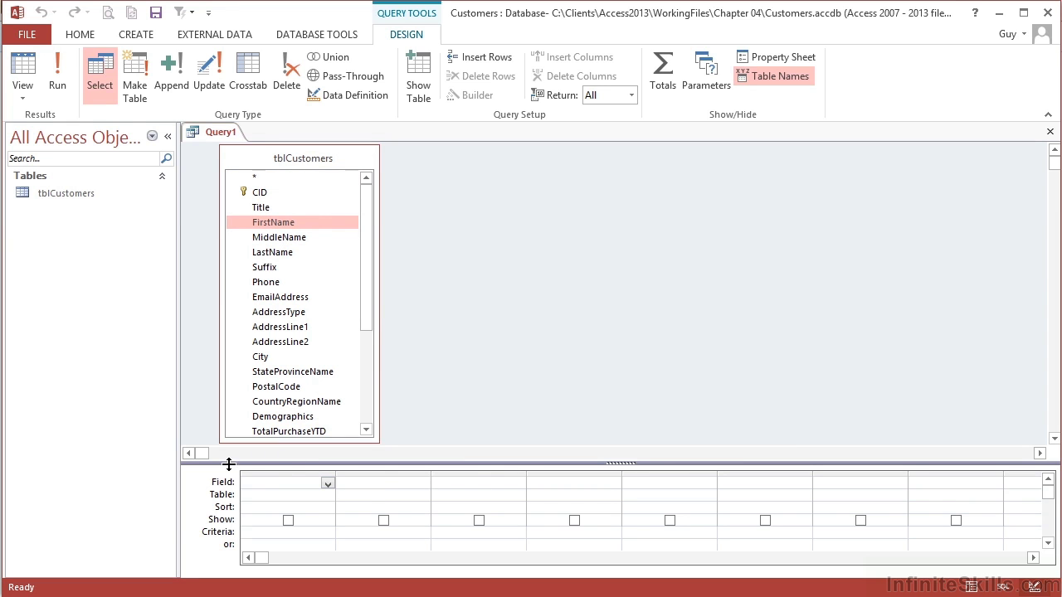
pyautogui.doubleClick(274, 221)
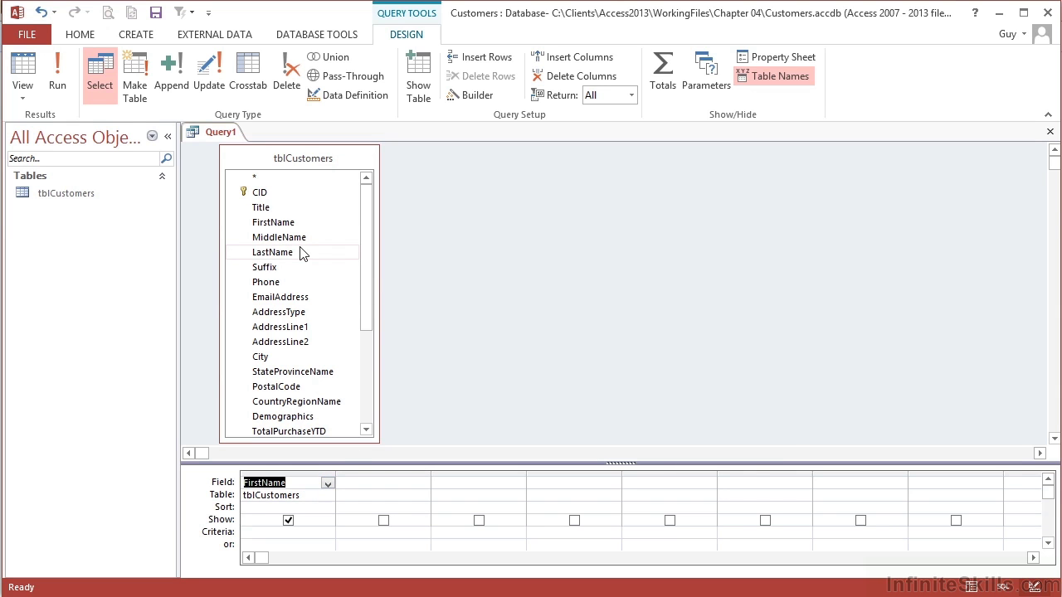
pyautogui.click(307, 253)
pyautogui.moveTo(307, 253); pyautogui.dragTo(379, 487)
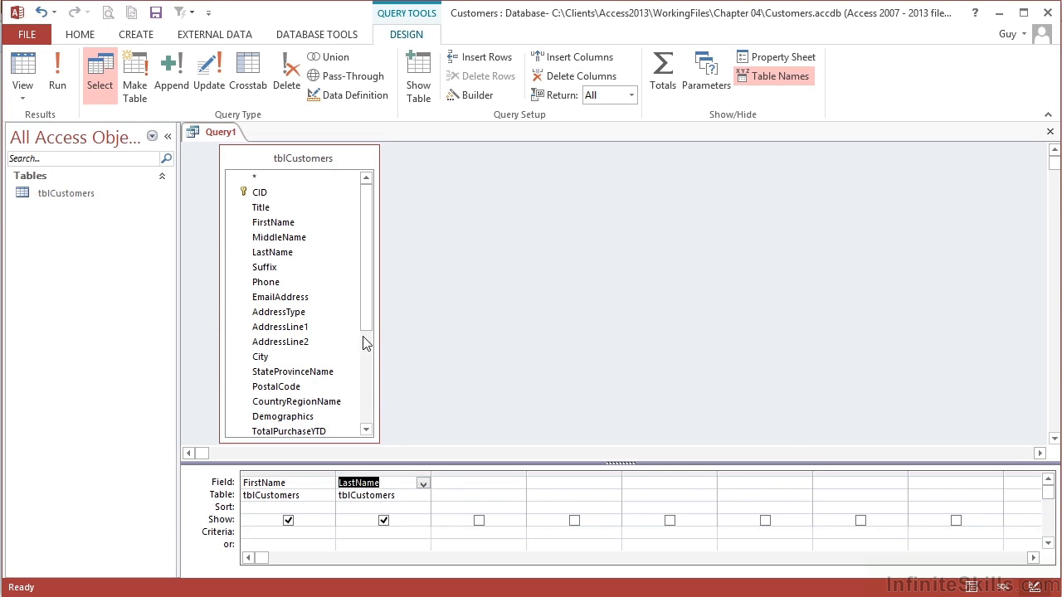
pyautogui.click(500, 483)
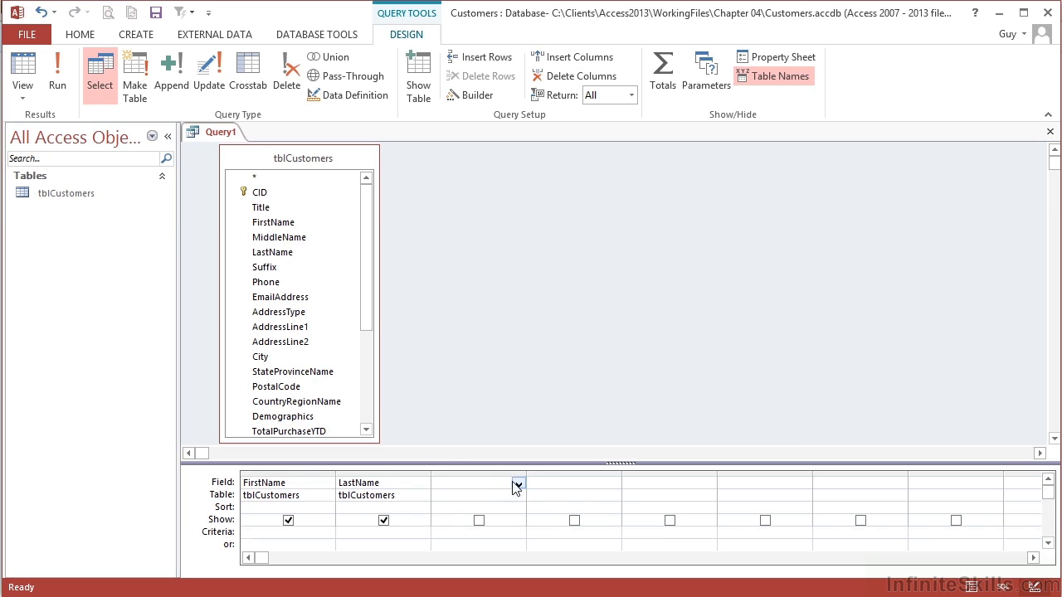
pyautogui.click(518, 484)
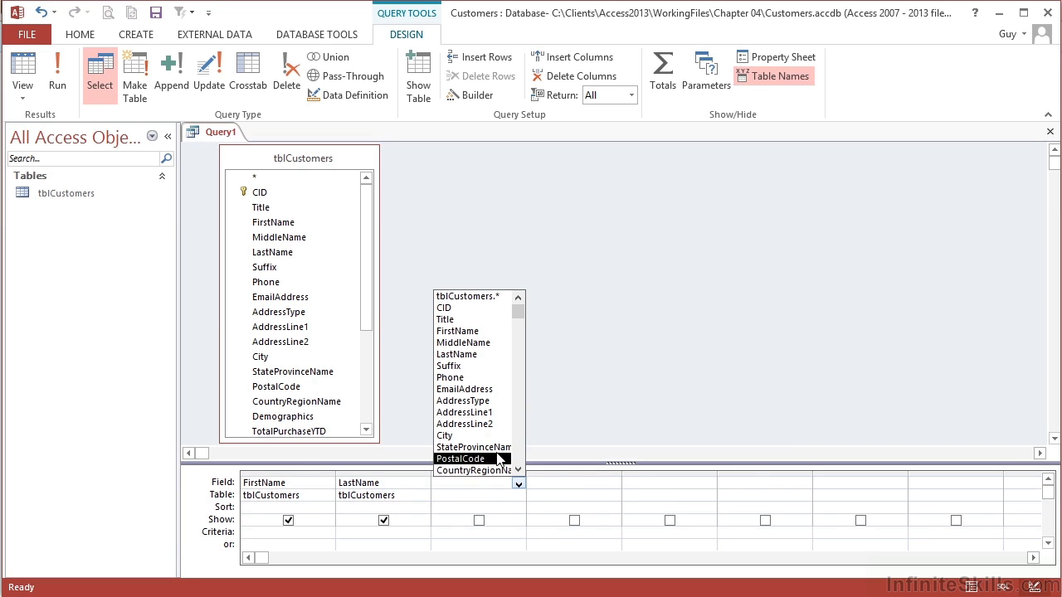
pyautogui.click(480, 390)
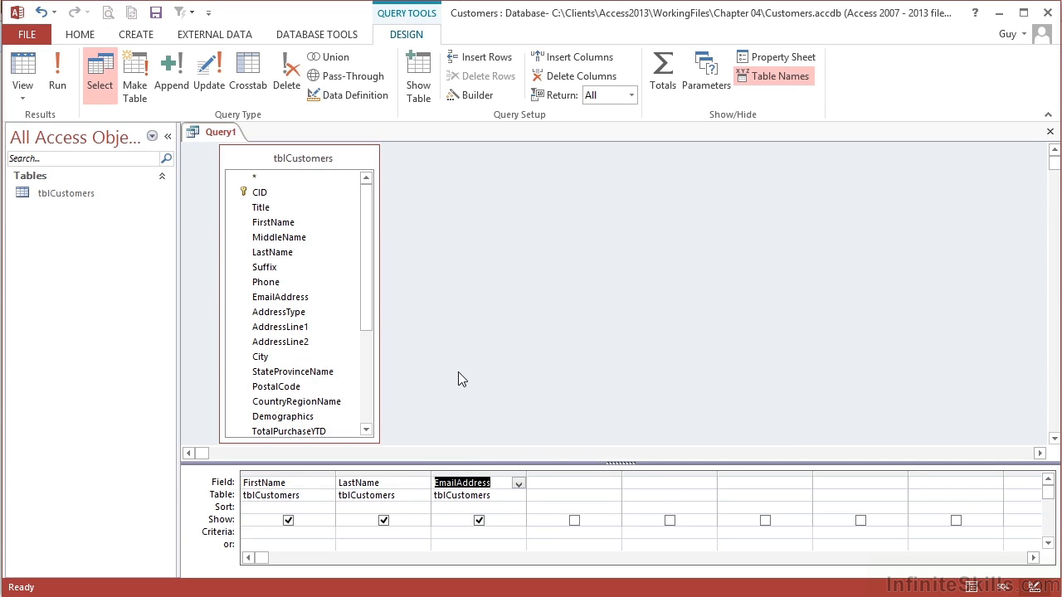
pyautogui.click(612, 483)
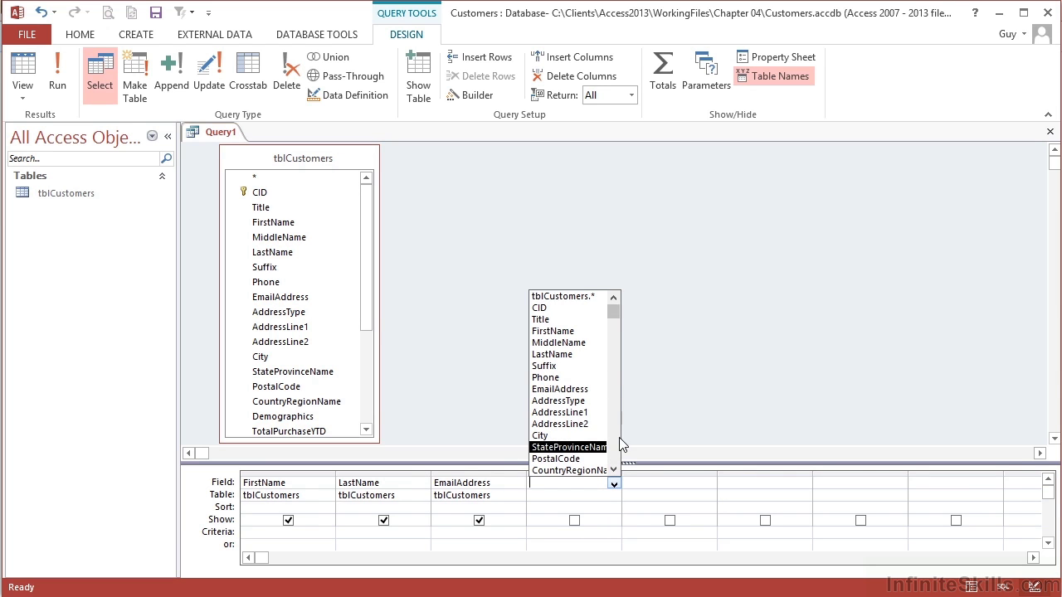
pyautogui.click(622, 445)
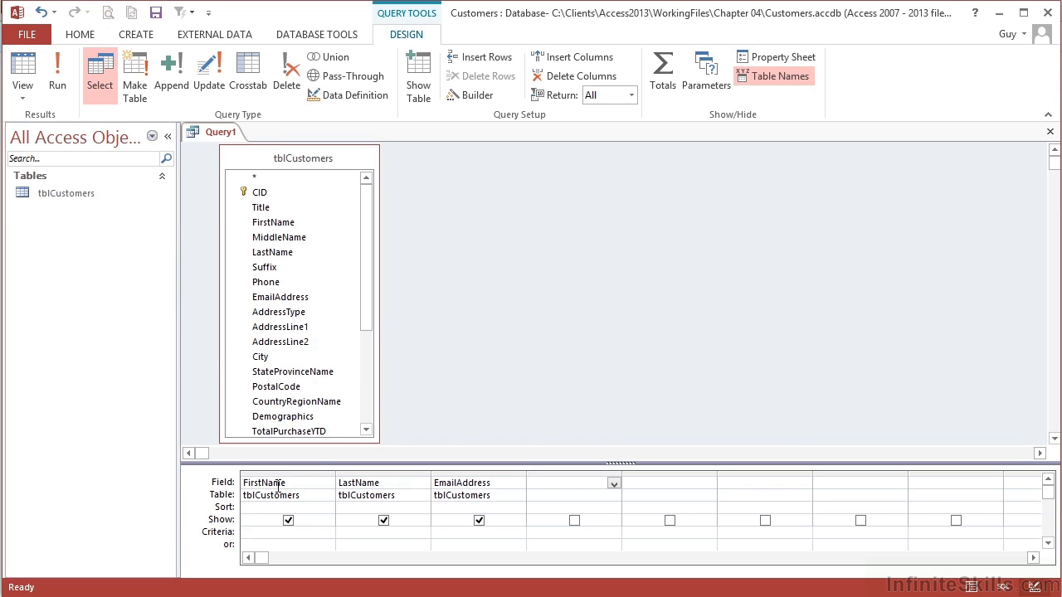
# Insert the Title field before FirstName in the query grid
pyautogui.click(278, 213)
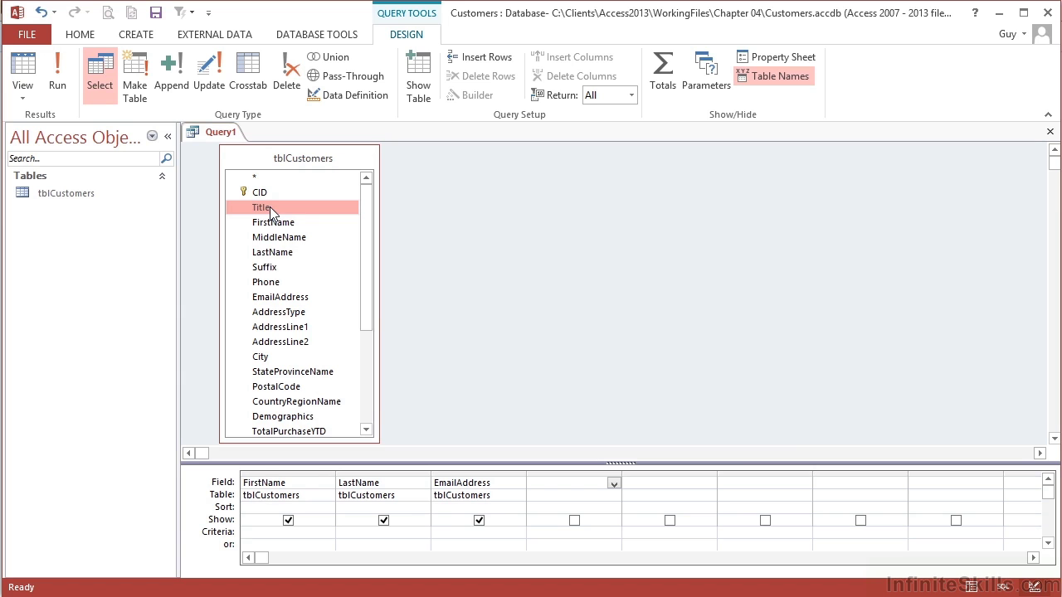
pyautogui.moveTo(269, 206); pyautogui.dragTo(285, 419)
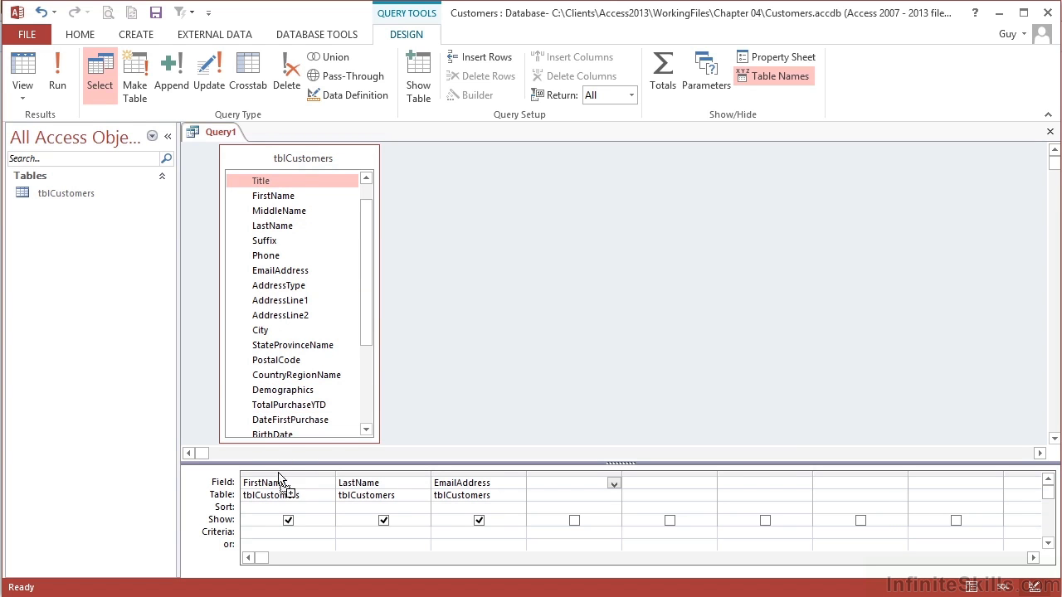
pyautogui.moveTo(279, 481); pyautogui.dragTo(282, 484)
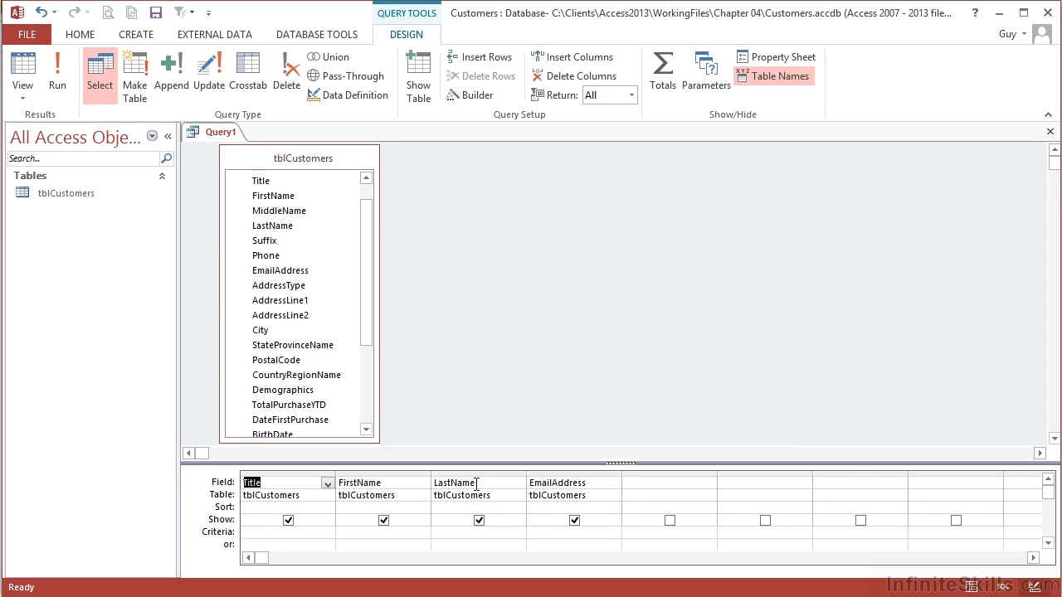
# Show the query results in Datasheet view and fit the EmailAddress column width to its contents
pyautogui.click(24, 75)
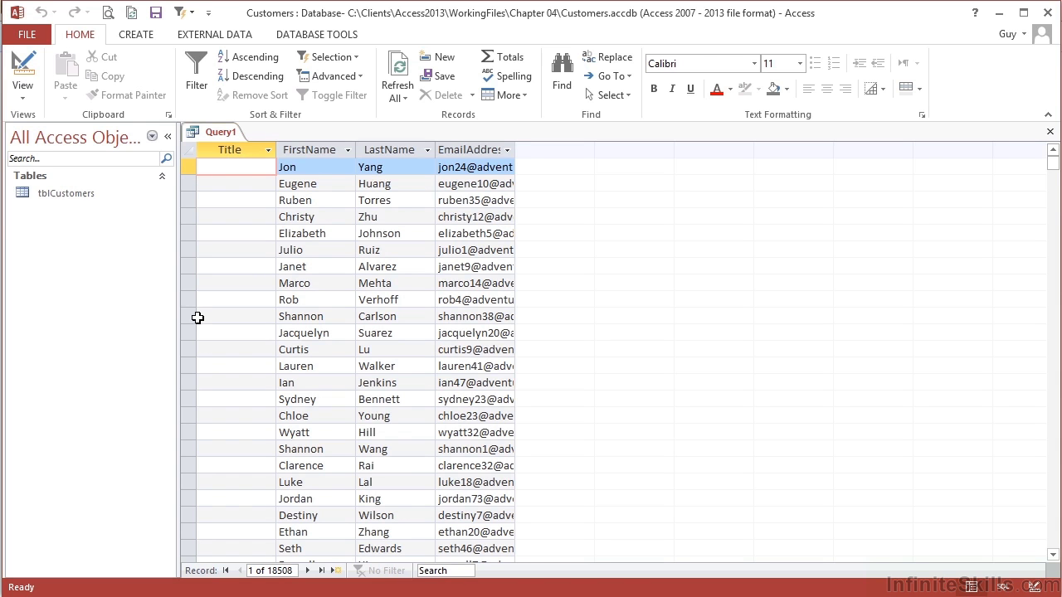
pyautogui.doubleClick(515, 150)
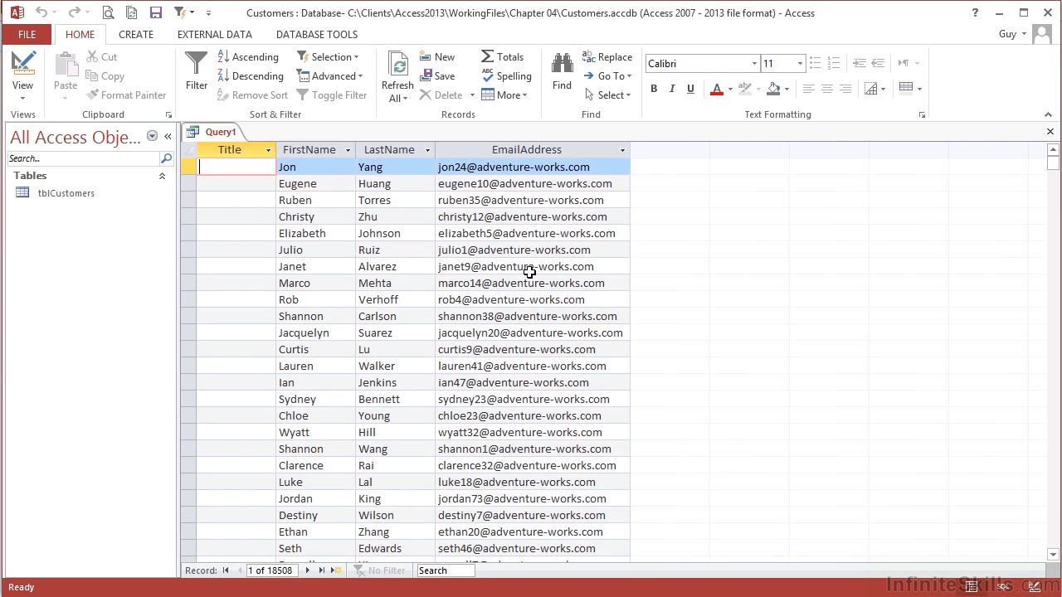
pyautogui.scroll(-12, 529, 272)
pyautogui.scroll(12, 529, 272)
# Examine the query's SQL statement and compare its Datasheet and Design views, ending in Design view
pyautogui.click(23, 68)
pyautogui.click(23, 68)
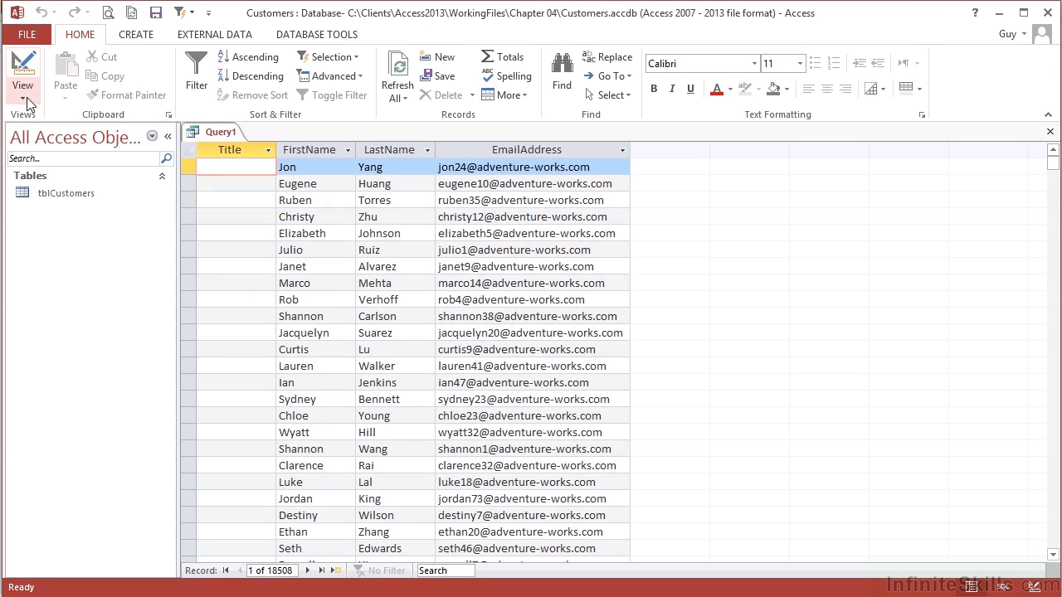
pyautogui.click(23, 98)
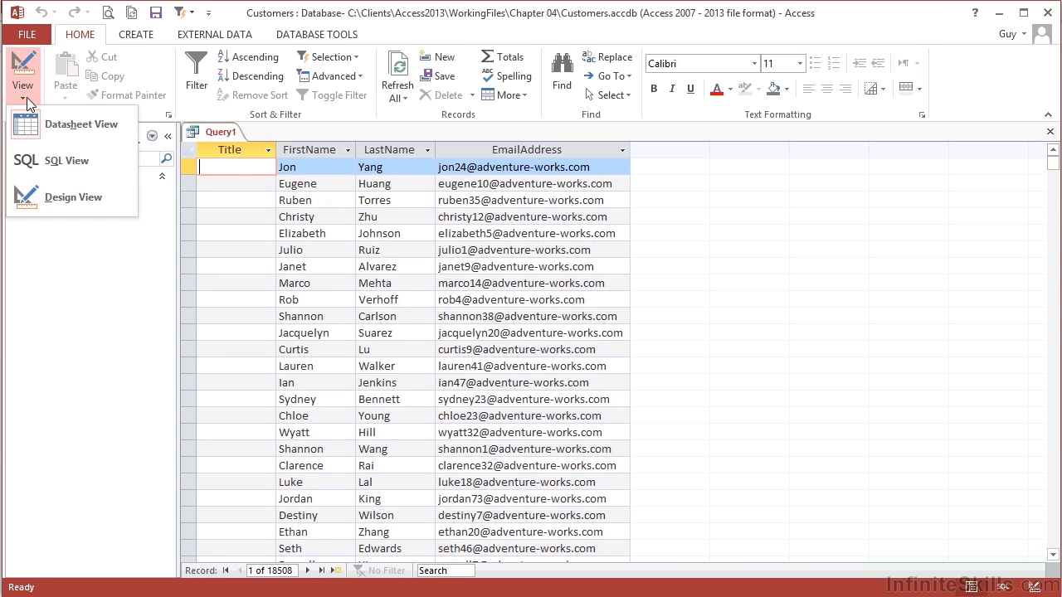
pyautogui.click(35, 158)
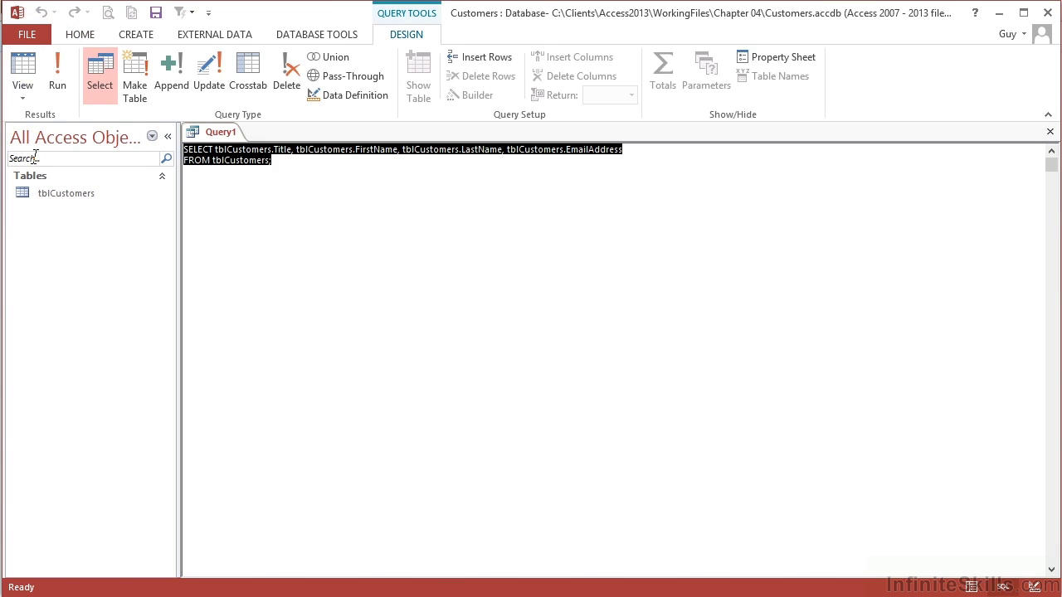
pyautogui.click(22, 67)
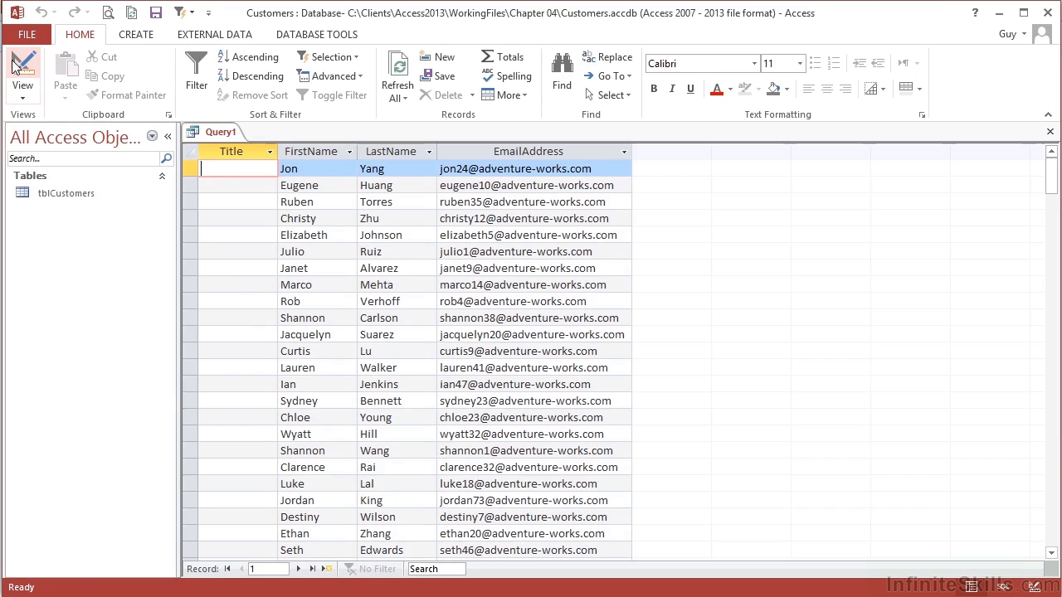
pyautogui.click(23, 66)
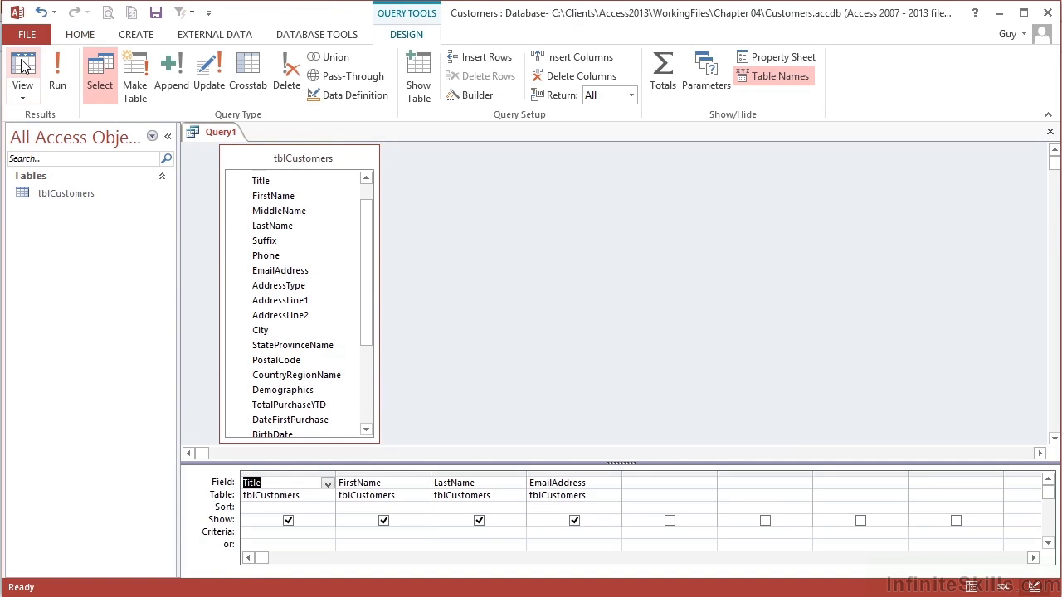
pyautogui.click(22, 66)
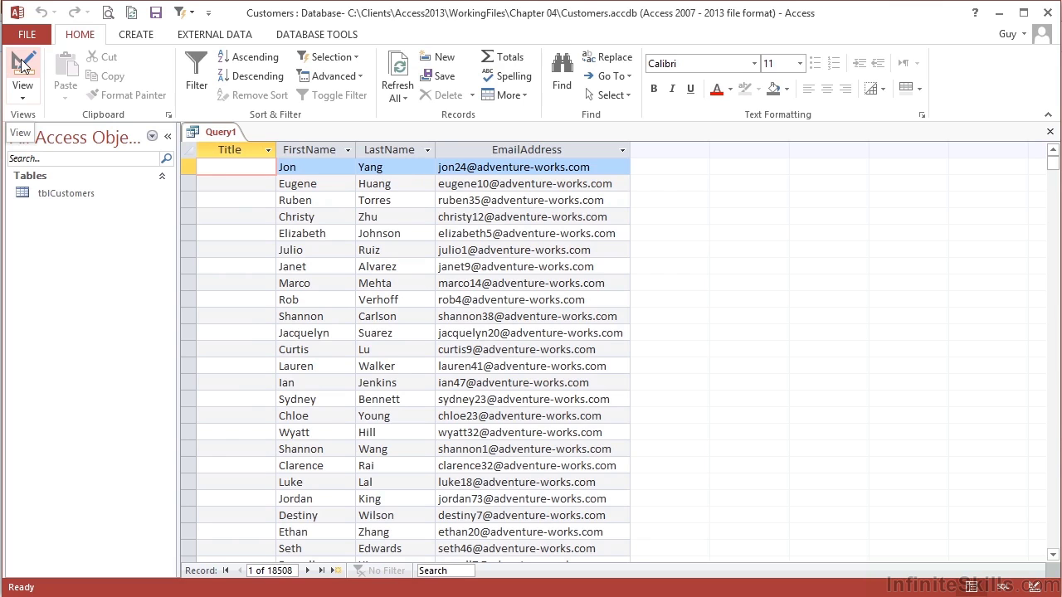
pyautogui.click(23, 66)
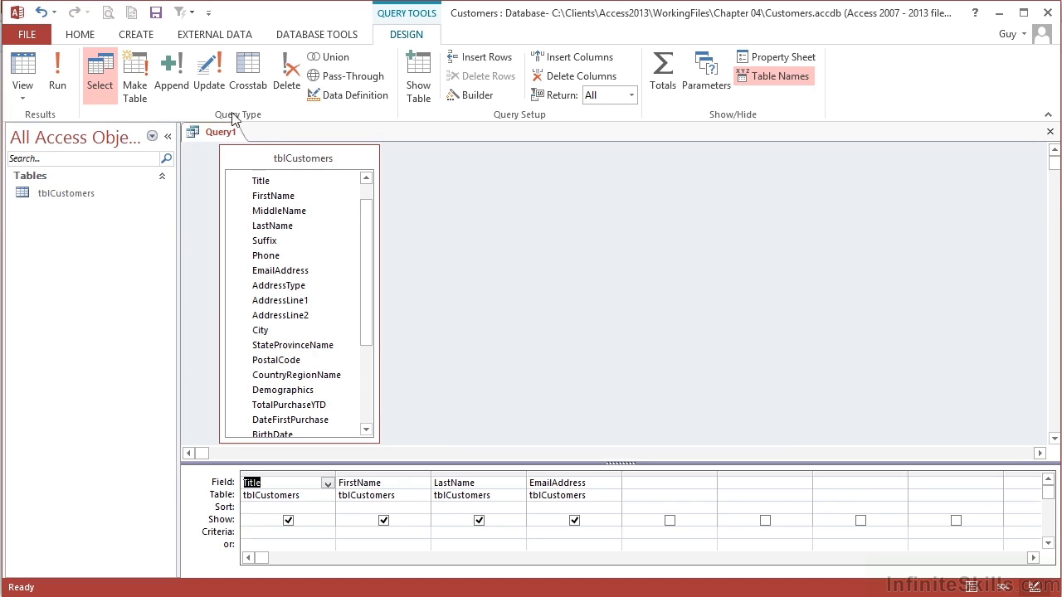
# Save the query as qryCustomerNames
pyautogui.click(155, 13)
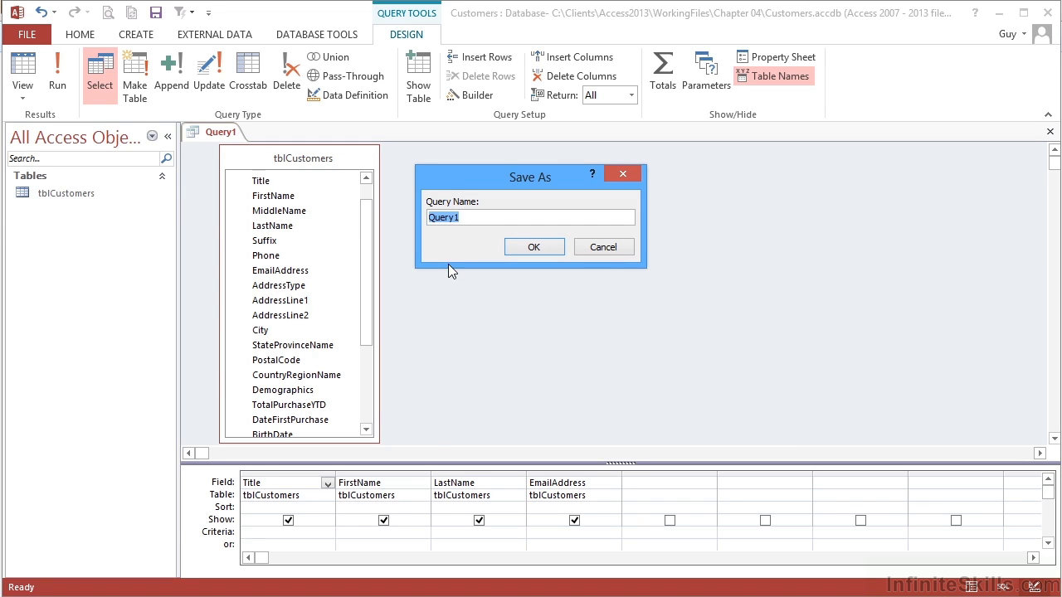
pyautogui.write('qry')
pyautogui.write('CustomerNames')
pyautogui.click(550, 246)
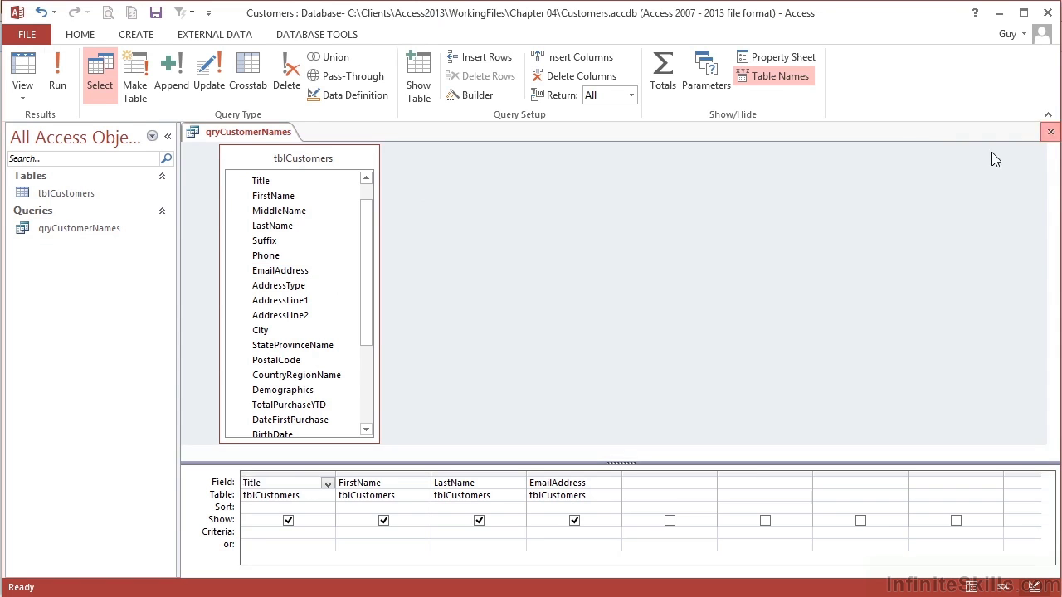
# Close the qryCustomerNames query and reopen it in Datasheet view
pyautogui.click(1051, 136)
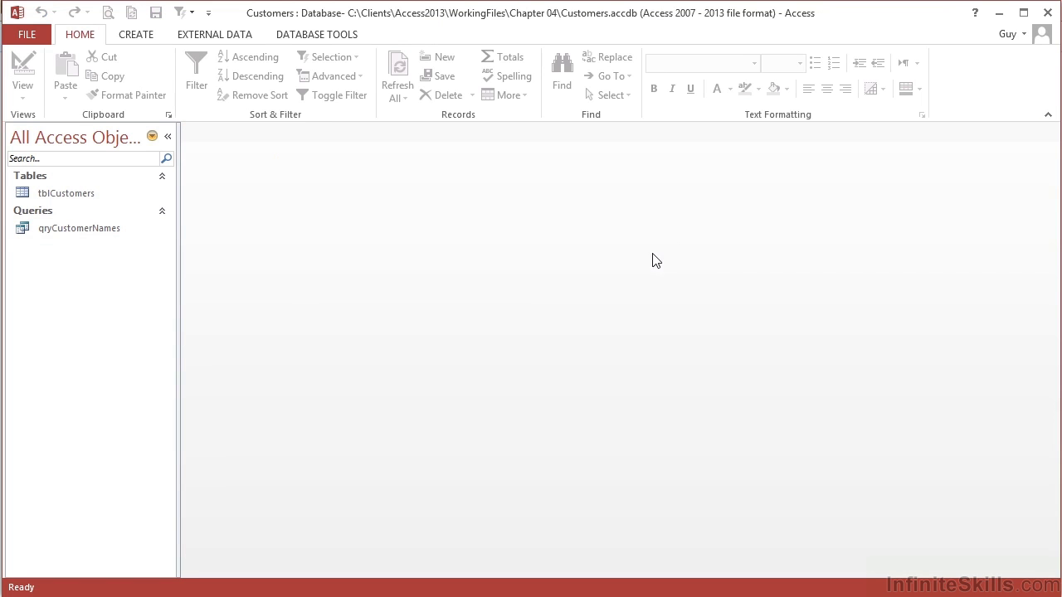
pyautogui.click(70, 228)
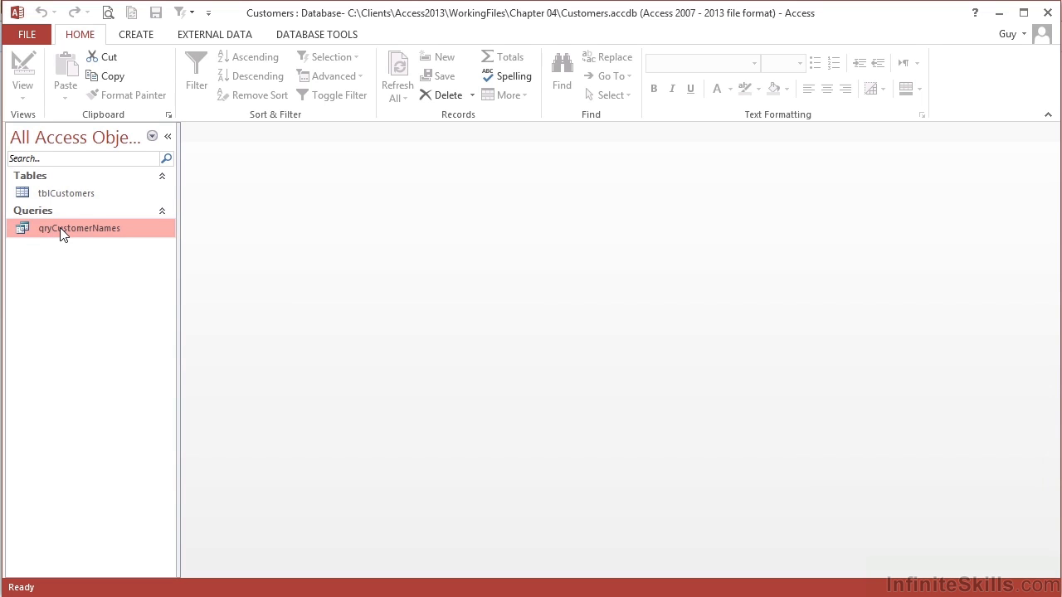
pyautogui.doubleClick(60, 228)
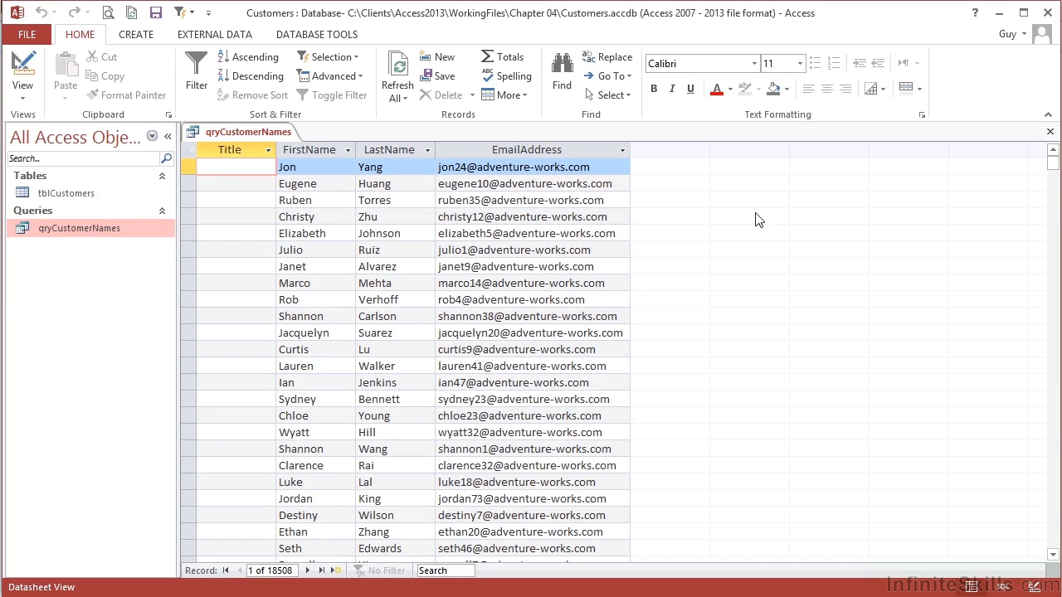
# Close qryCustomerNames, run it once more to view its records in Datasheet view, and close it again
pyautogui.click(1050, 131)
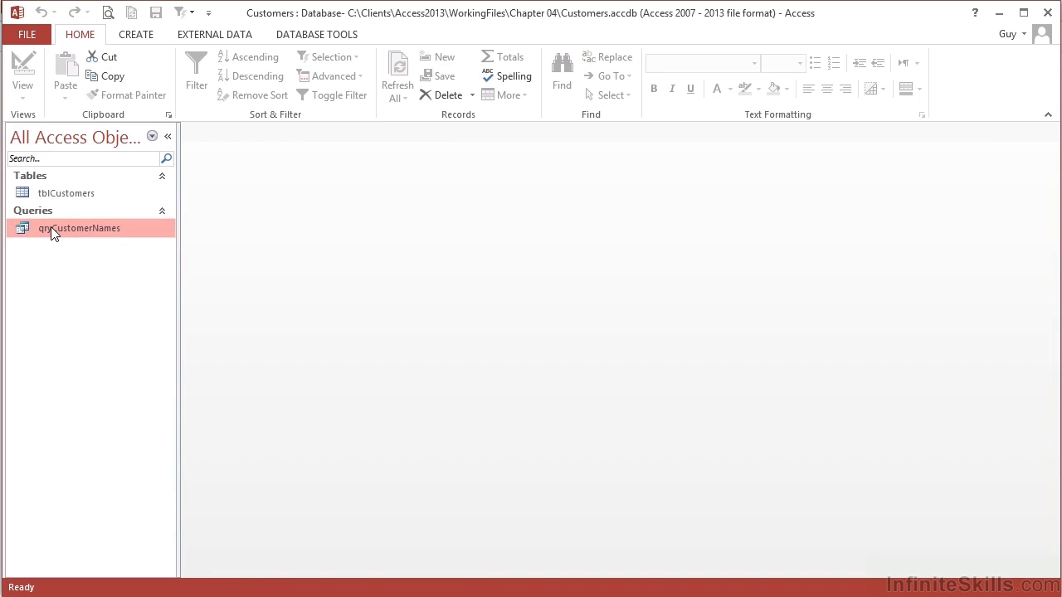
pyautogui.doubleClick(50, 227)
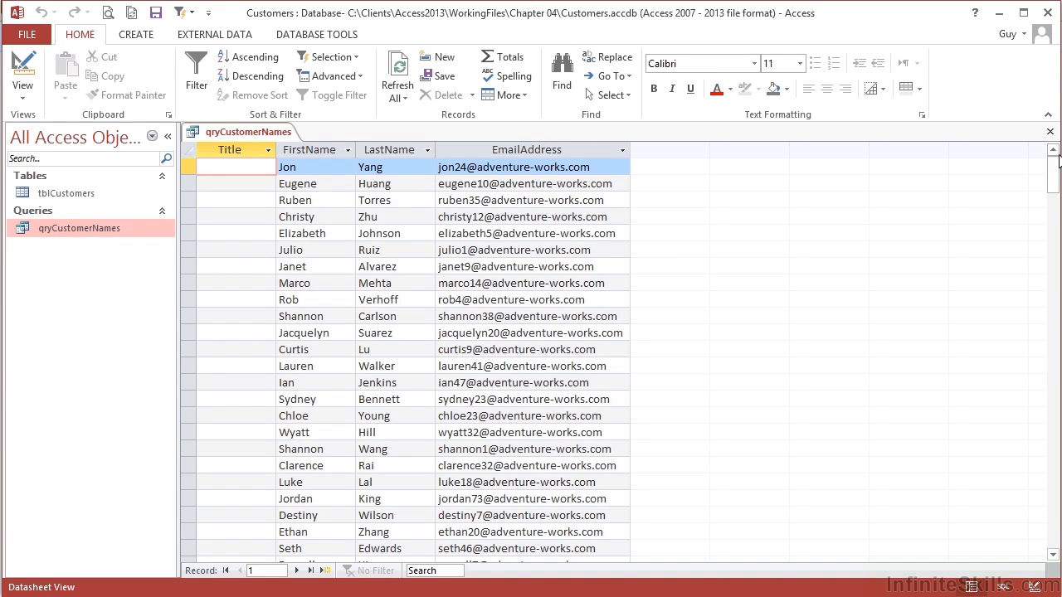
pyautogui.click(1049, 131)
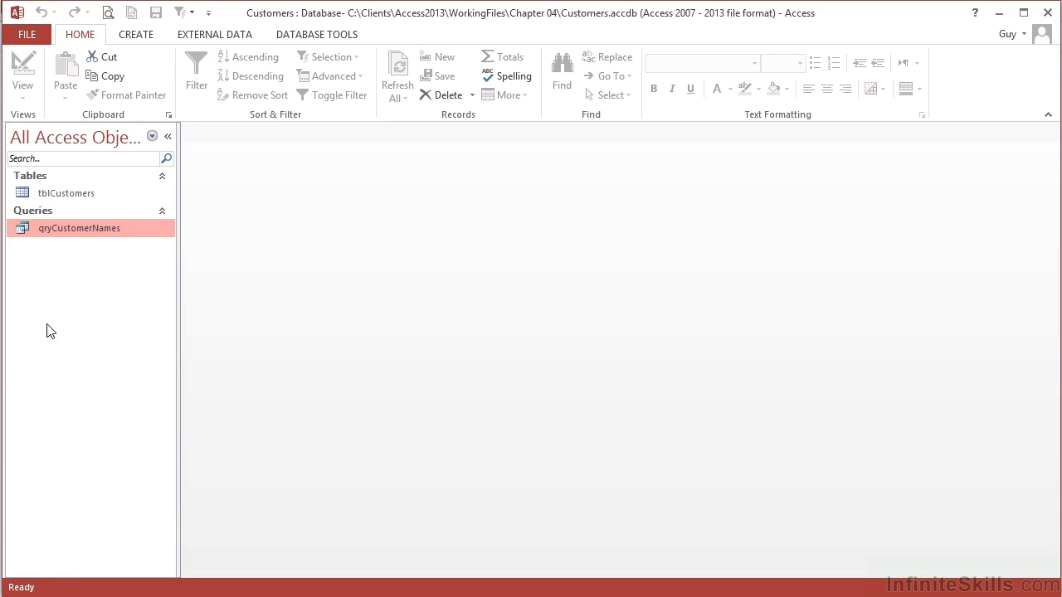
# Open qryCustomerNames directly in Design view, check its Datasheet view, and return to Design view
pyautogui.rightClick(63, 231)
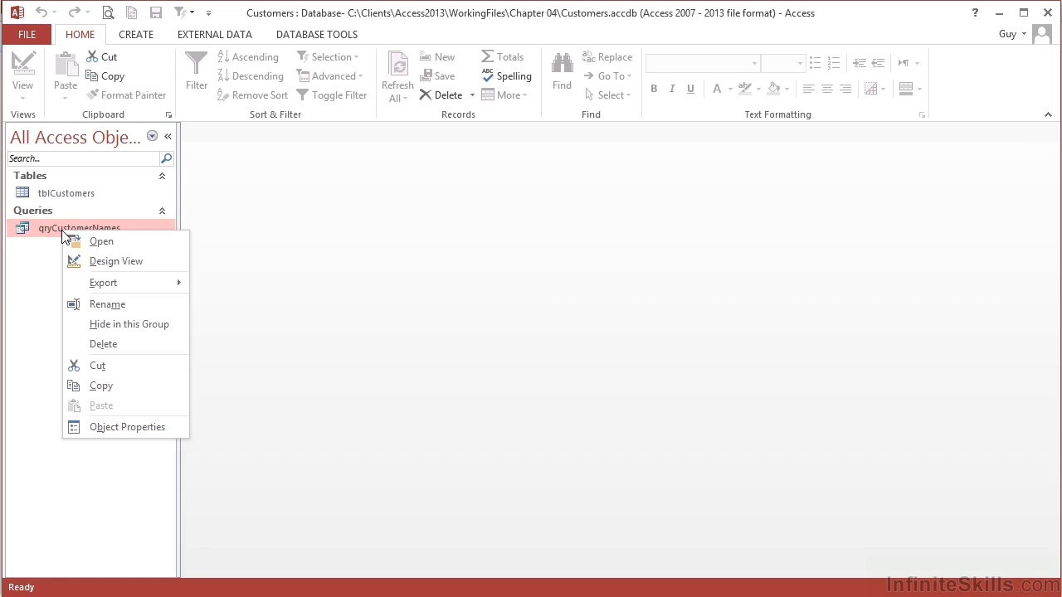
pyautogui.click(121, 260)
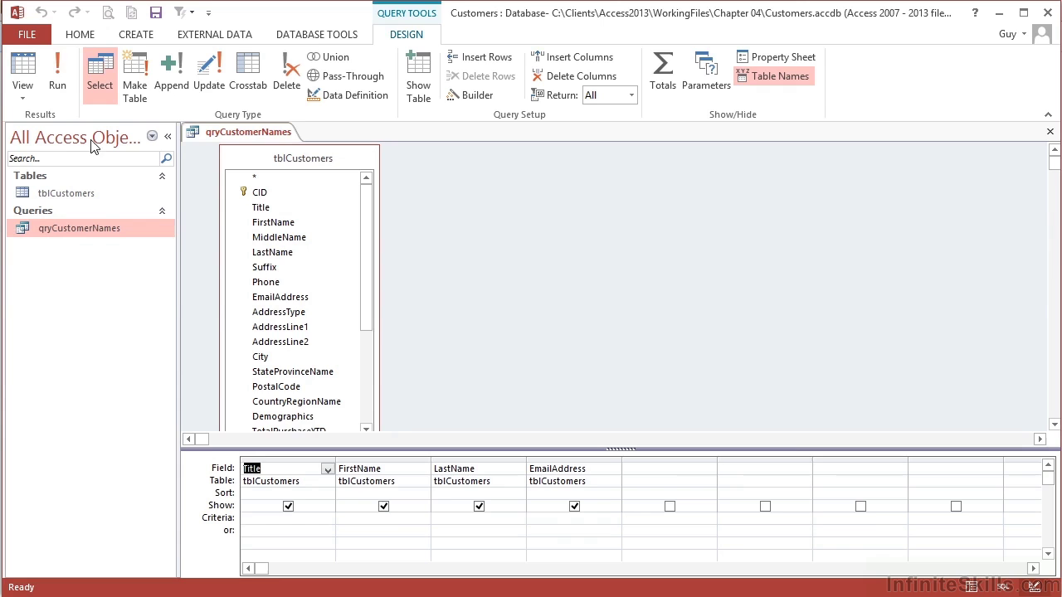
pyautogui.click(22, 67)
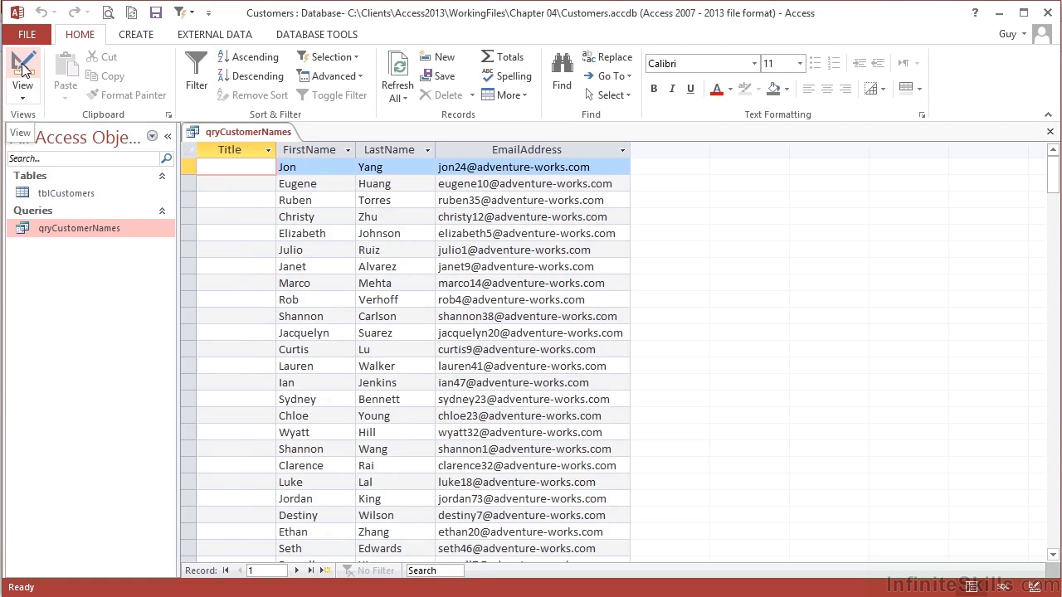
pyautogui.click(23, 67)
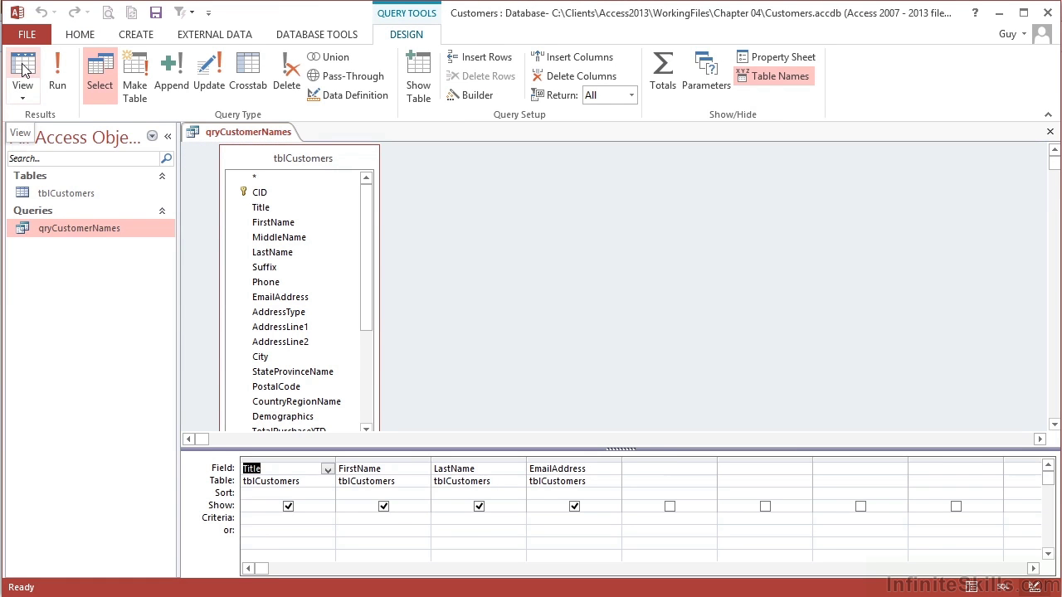